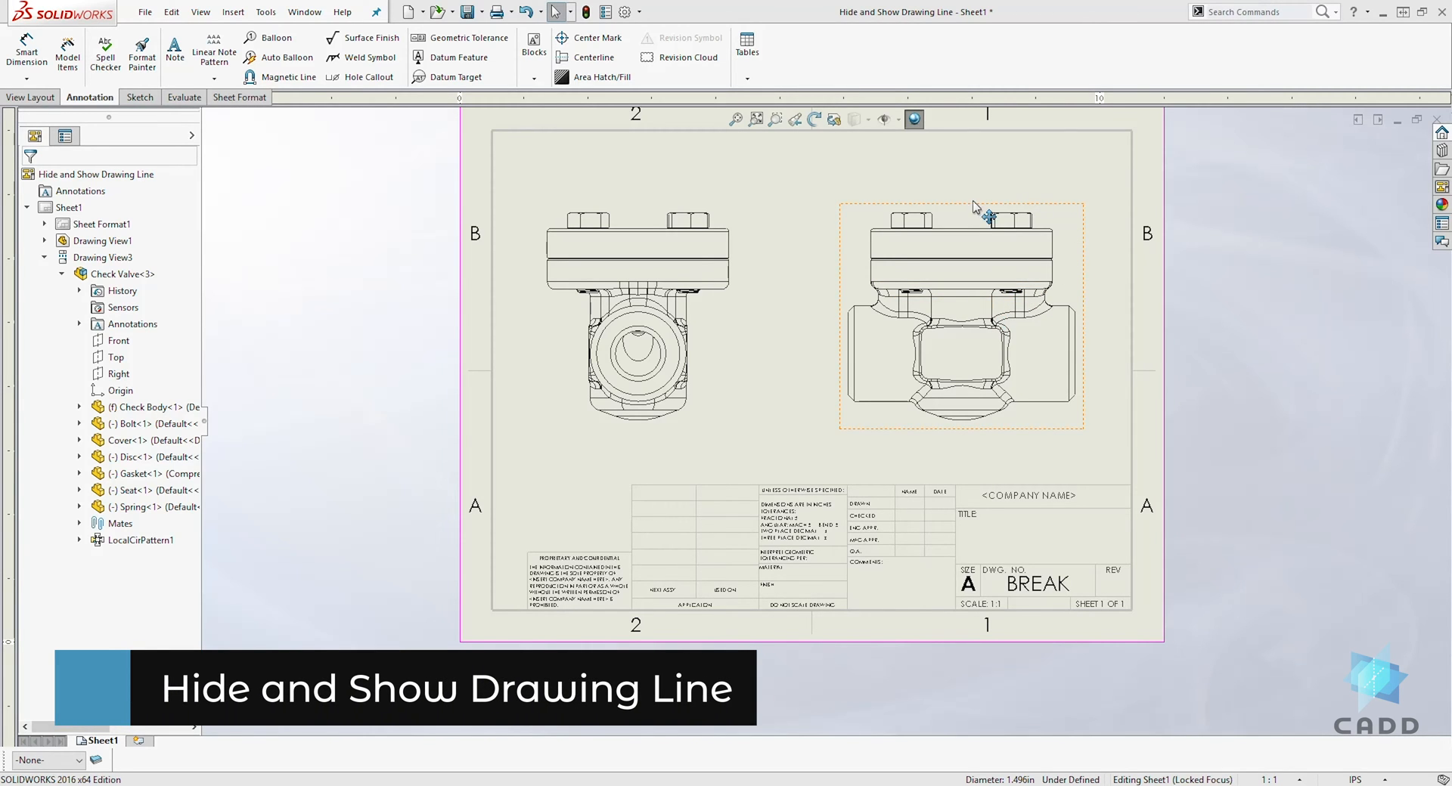
{"action": "scroll", "coordinate": [964, 261], "scroll_direction": "down", "scroll_amount": 2}
{"action": "scroll", "coordinate": [941, 396], "scroll_direction": "down", "scroll_amount": 2}
{"action": "scroll", "coordinate": [924, 521], "scroll_direction": "down", "scroll_amount": 2}
{"action": "scroll", "coordinate": [986, 443], "scroll_direction": "down", "scroll_amount": 2}
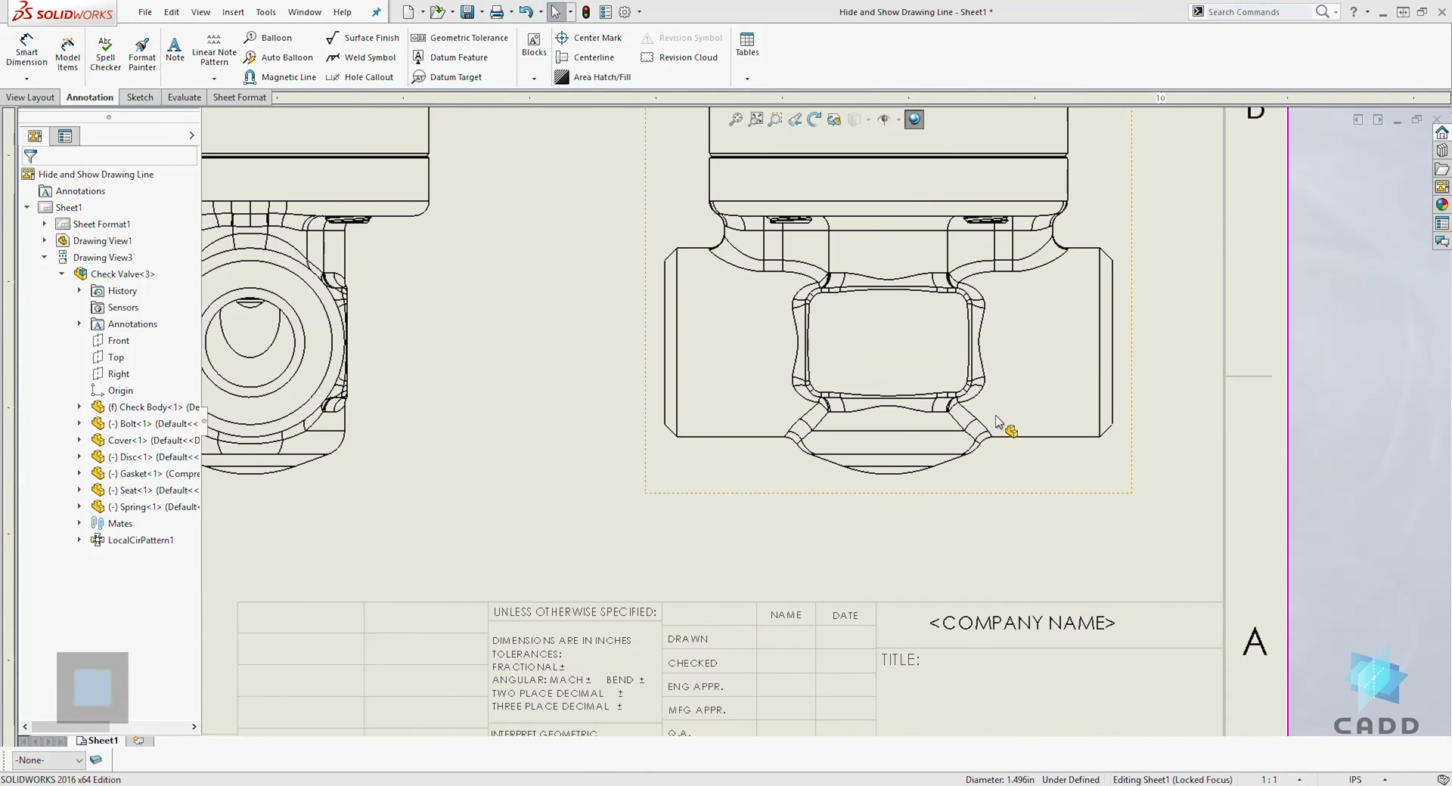
{"action": "scroll", "coordinate": [993, 444], "scroll_direction": "up", "scroll_amount": 4}
{"action": "scroll", "coordinate": [964, 465], "scroll_direction": "down", "scroll_amount": 1}
{"action": "scroll", "coordinate": [936, 486], "scroll_direction": "down", "scroll_amount": 2}
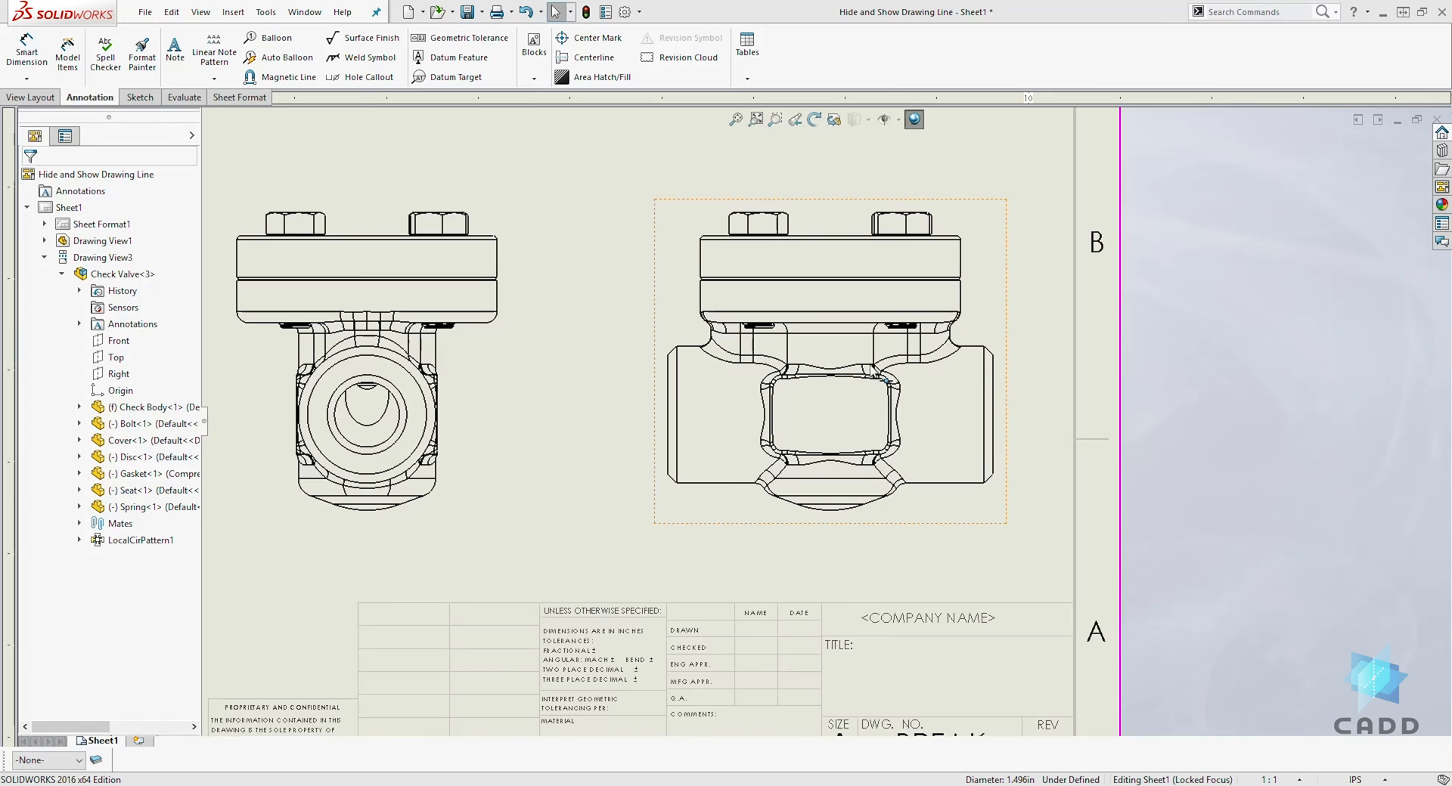
{"action": "scroll", "coordinate": [973, 322], "scroll_direction": "down", "scroll_amount": 1}
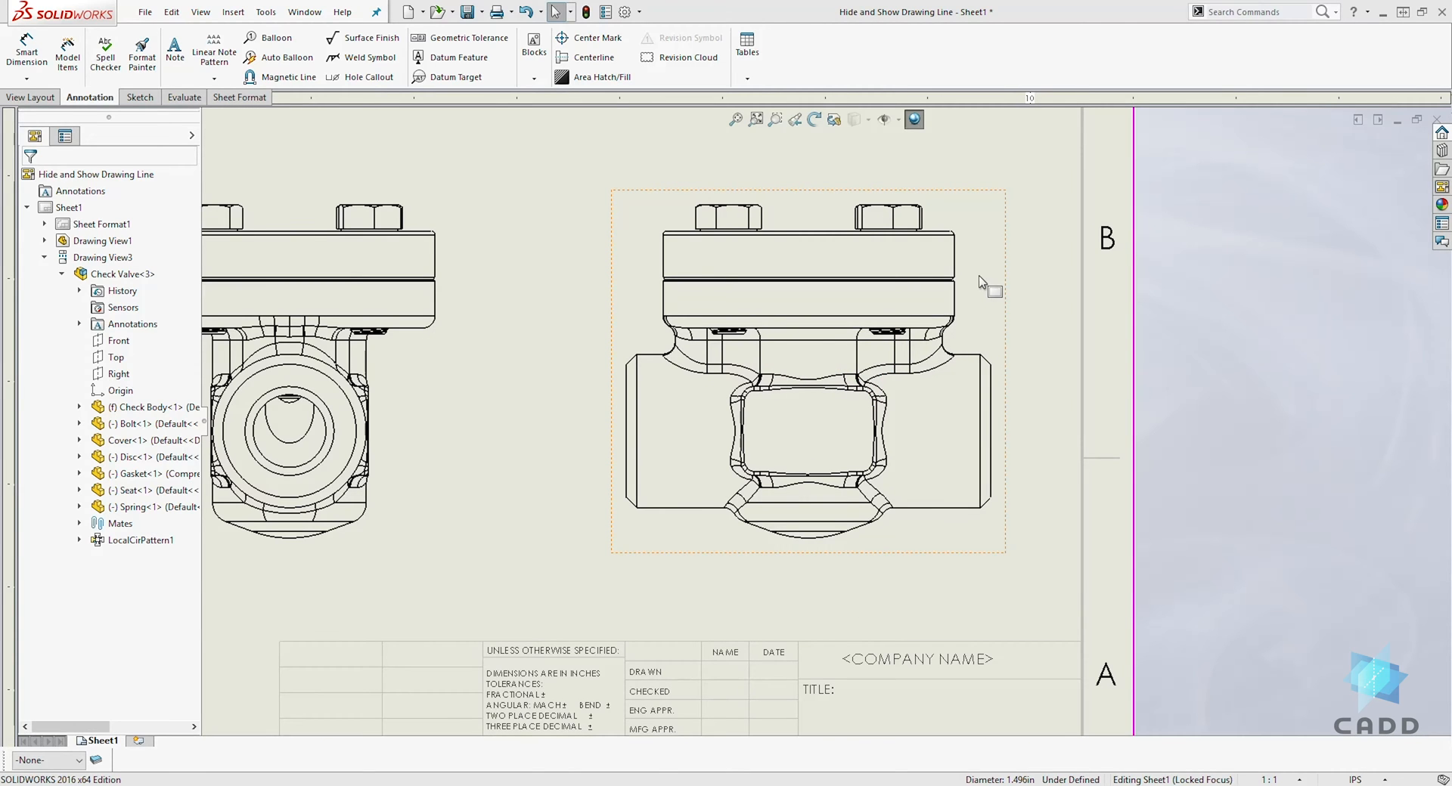
Hide the edges above the cavity's right side in Drawing View3 via Hide/Show Edges
{"action": "right_click", "coordinate": [980, 282]}
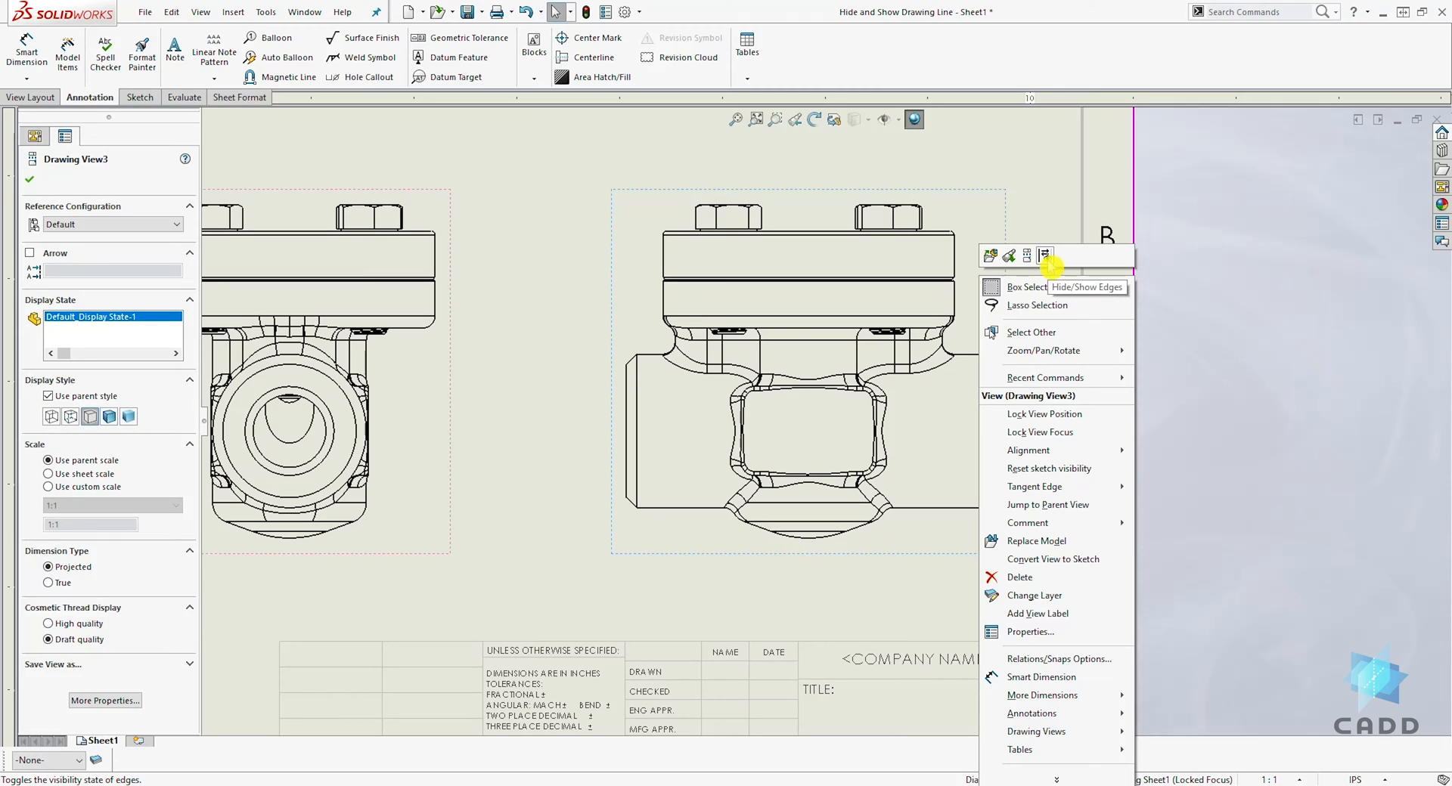
{"action": "left_click", "coordinate": [1045, 258]}
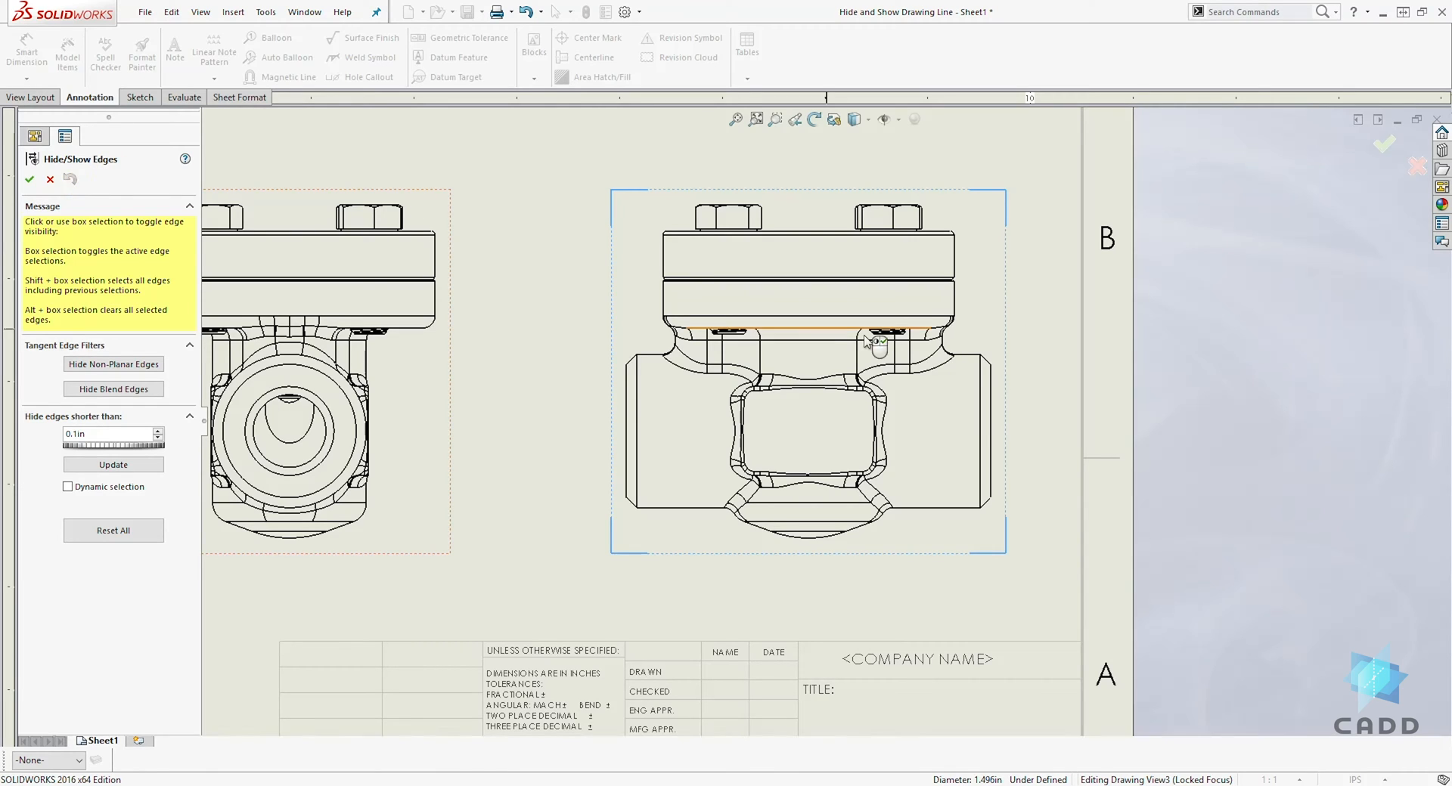
{"action": "left_click", "coordinate": [940, 362]}
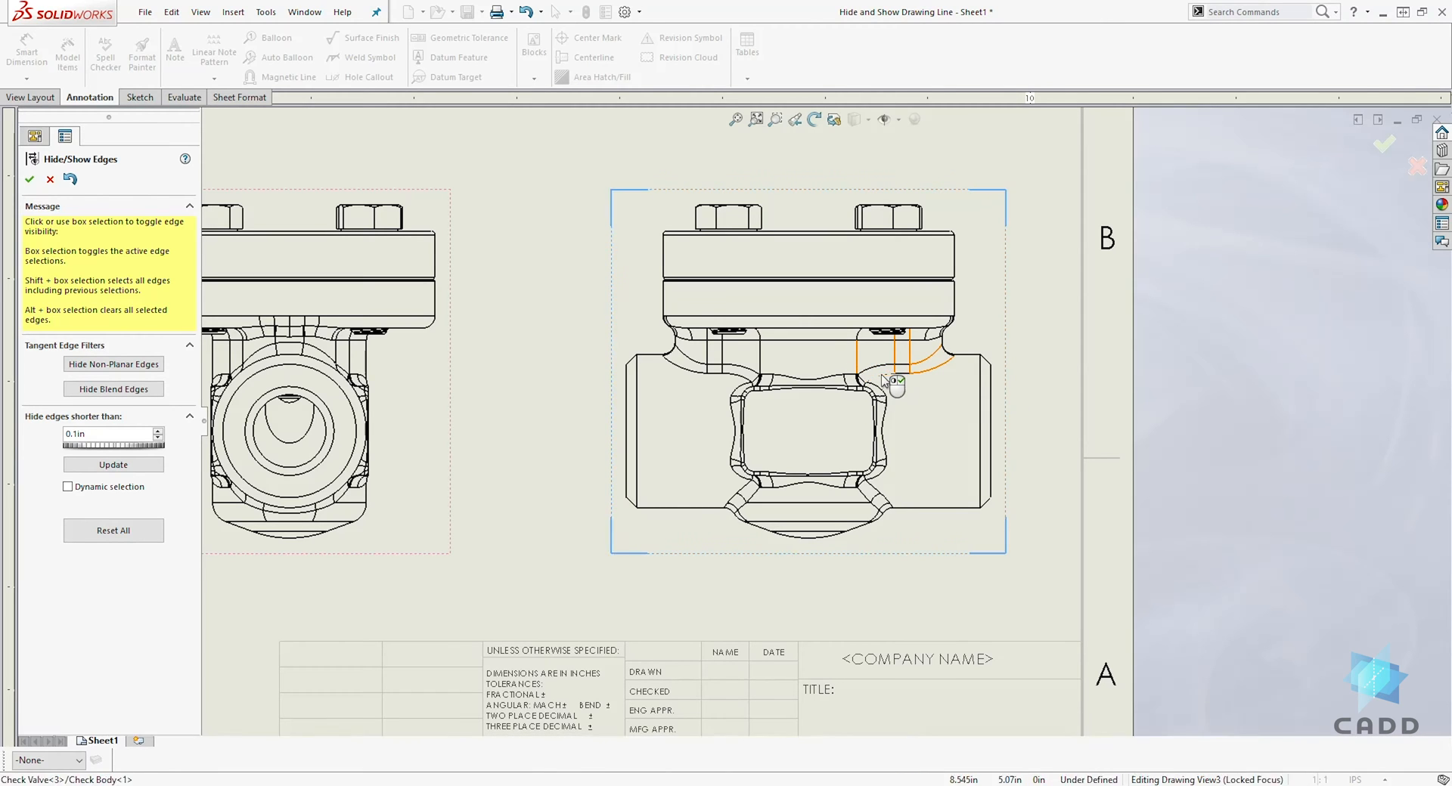
{"action": "scroll", "coordinate": [881, 376], "scroll_direction": "down", "scroll_amount": 2}
{"action": "scroll", "coordinate": [873, 374], "scroll_direction": "down", "scroll_amount": 3}
{"action": "scroll", "coordinate": [858, 366], "scroll_direction": "down", "scroll_amount": 3}
{"action": "scroll", "coordinate": [868, 372], "scroll_direction": "down", "scroll_amount": 2}
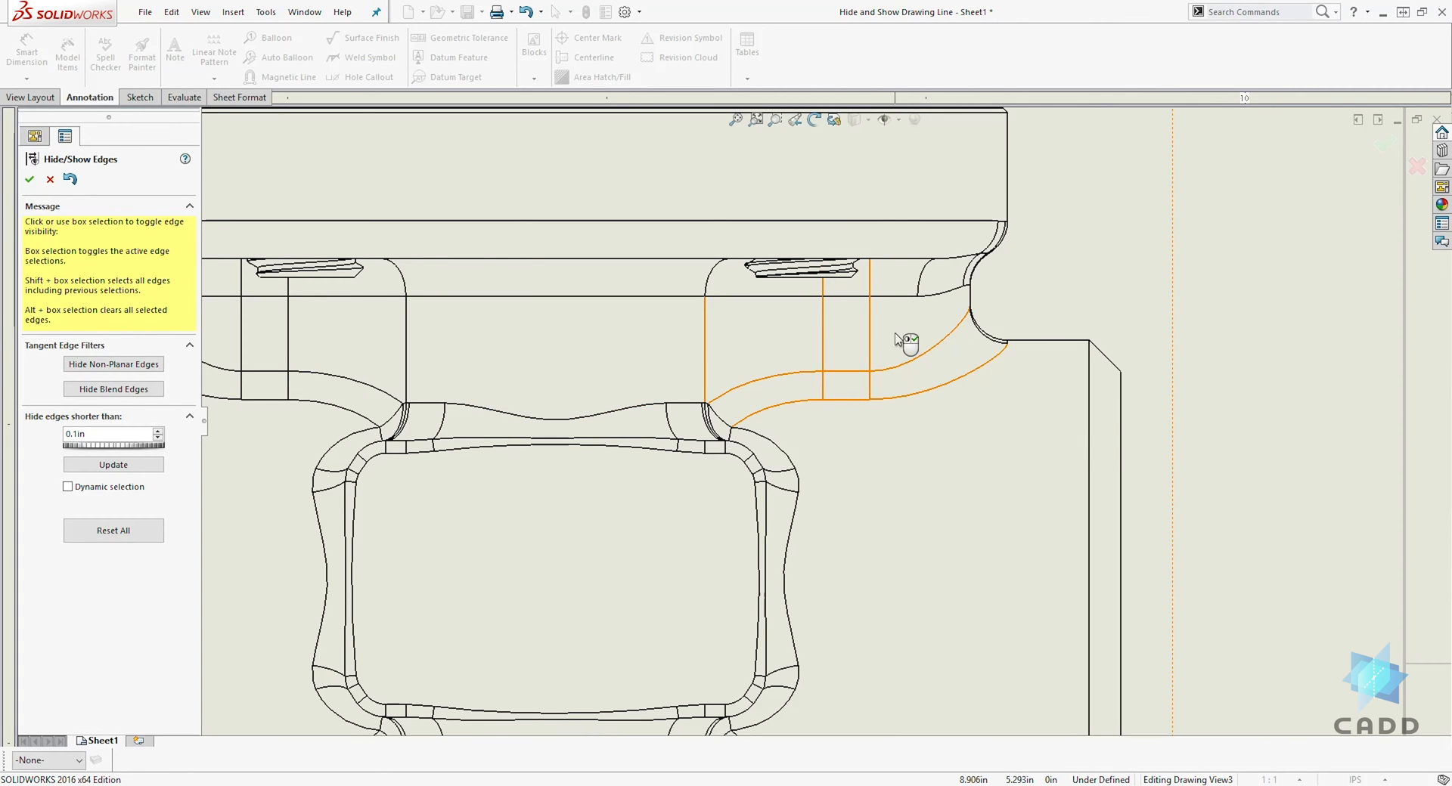
{"action": "left_click", "coordinate": [29, 180]}
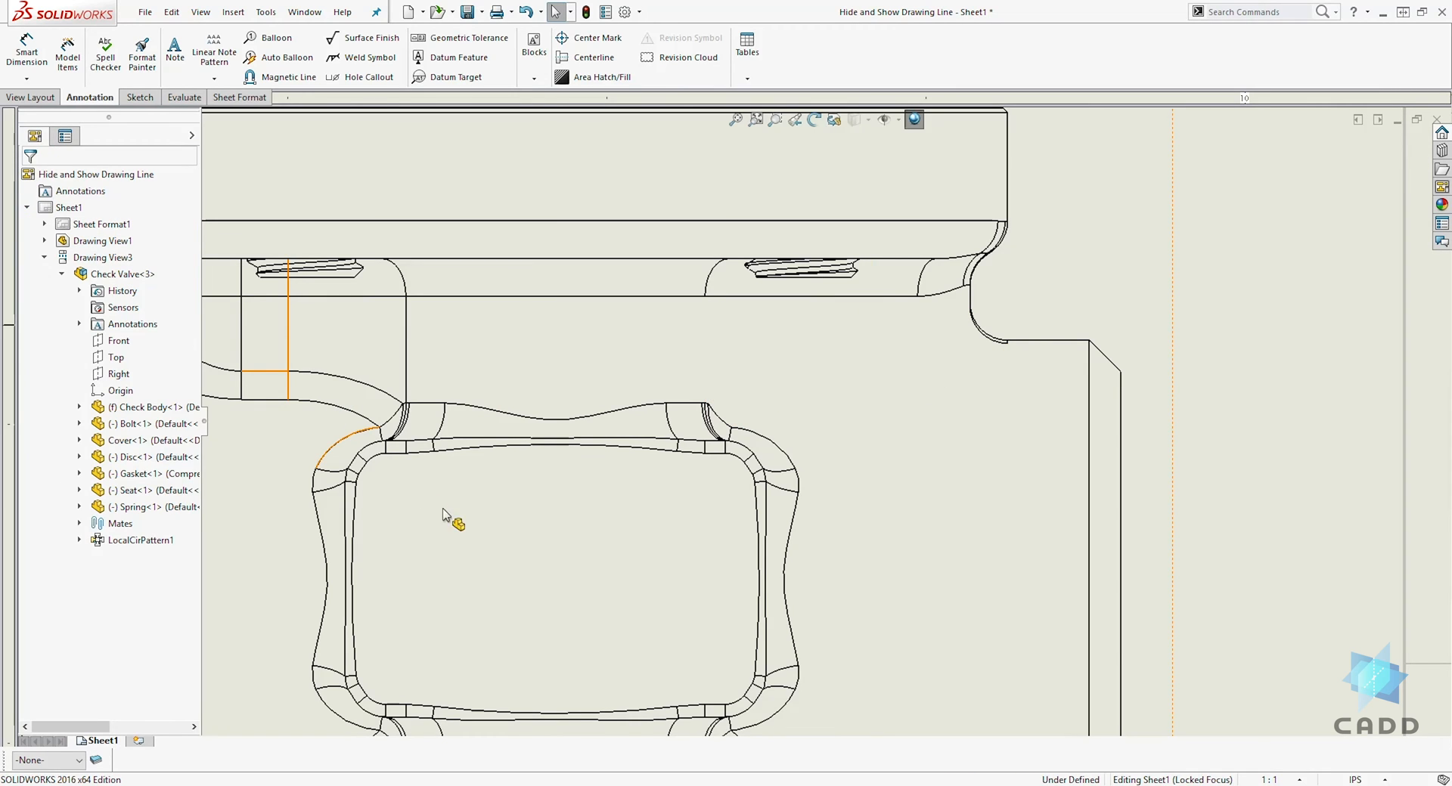
{"action": "scroll", "coordinate": [950, 233], "scroll_direction": "up", "scroll_amount": 5}
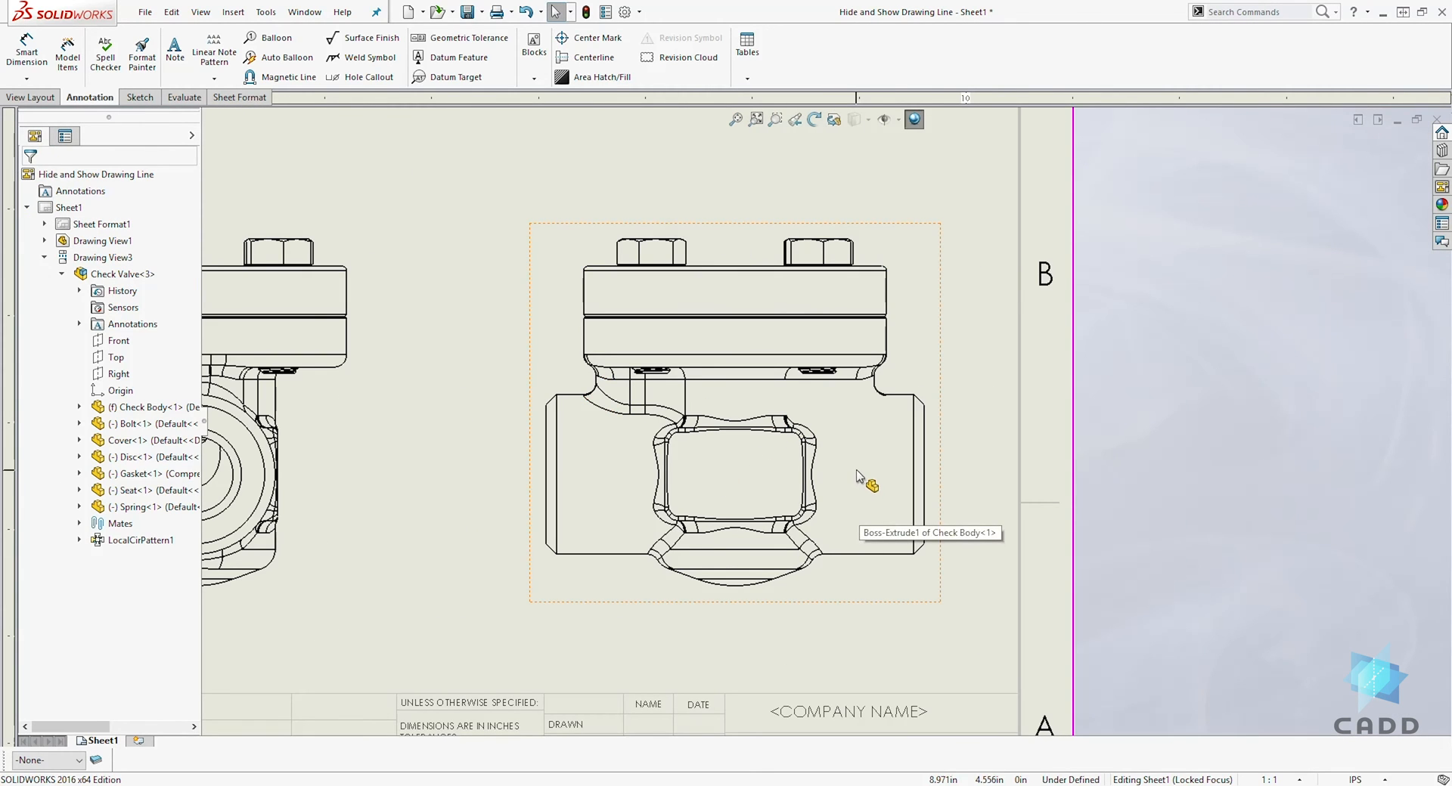
Re-enter Hide/Show Edges and restore the curved and vertical edges on the cavity's right
{"action": "right_click", "coordinate": [918, 264]}
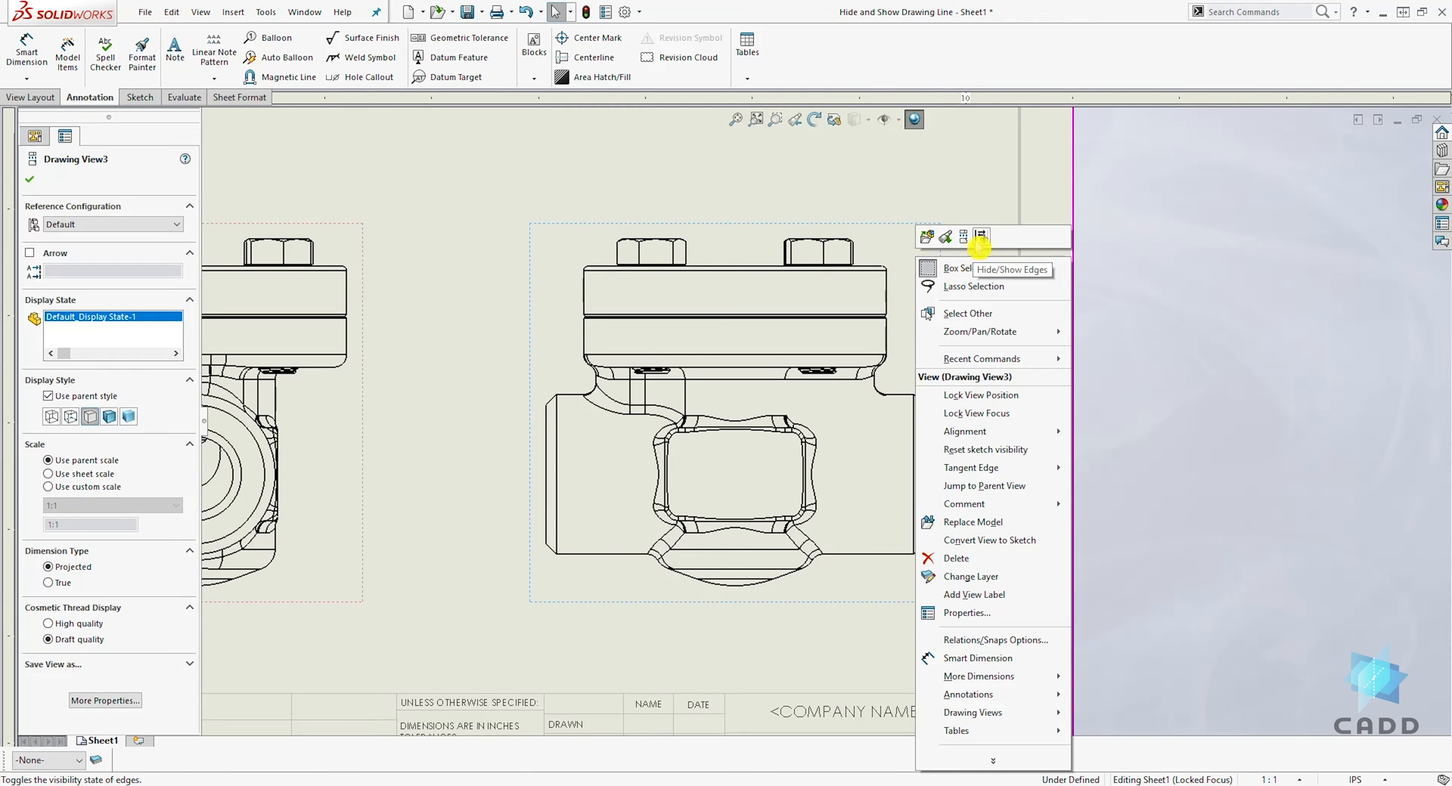
{"action": "left_click", "coordinate": [989, 238]}
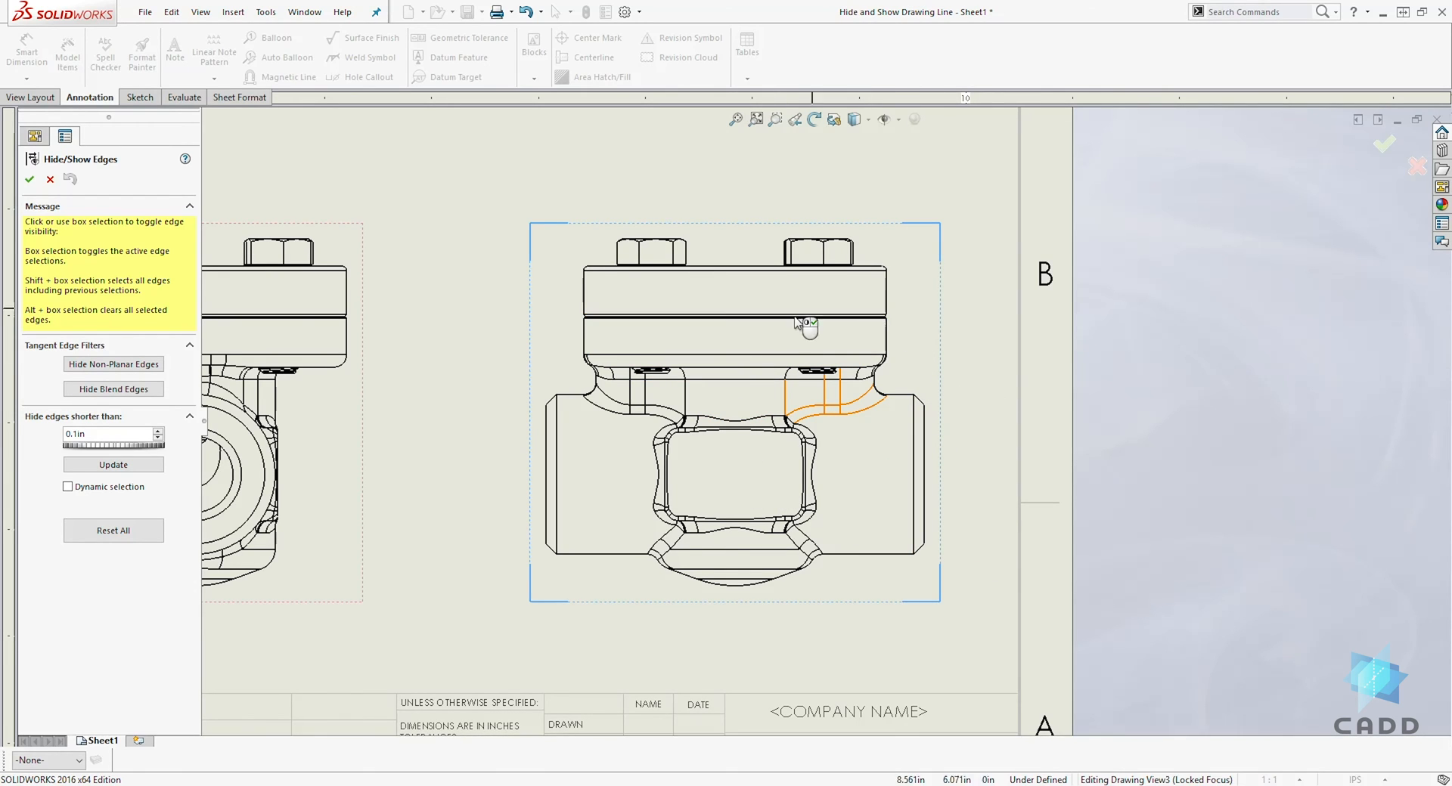
{"action": "scroll", "coordinate": [825, 482], "scroll_direction": "down", "scroll_amount": 2}
{"action": "scroll", "coordinate": [895, 459], "scroll_direction": "down", "scroll_amount": 2}
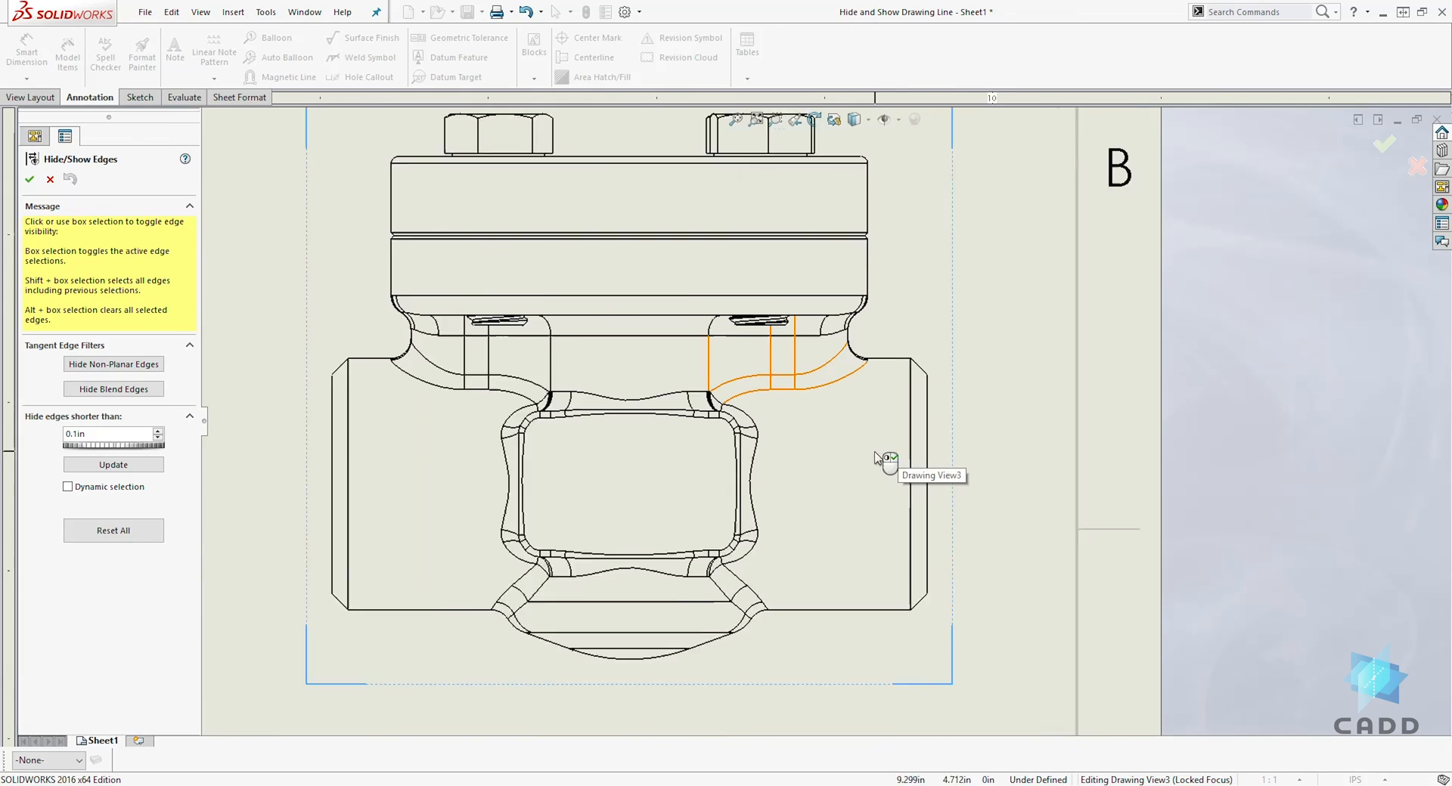
{"action": "scroll", "coordinate": [885, 467], "scroll_direction": "down", "scroll_amount": 2}
{"action": "scroll", "coordinate": [862, 425], "scroll_direction": "down", "scroll_amount": 2}
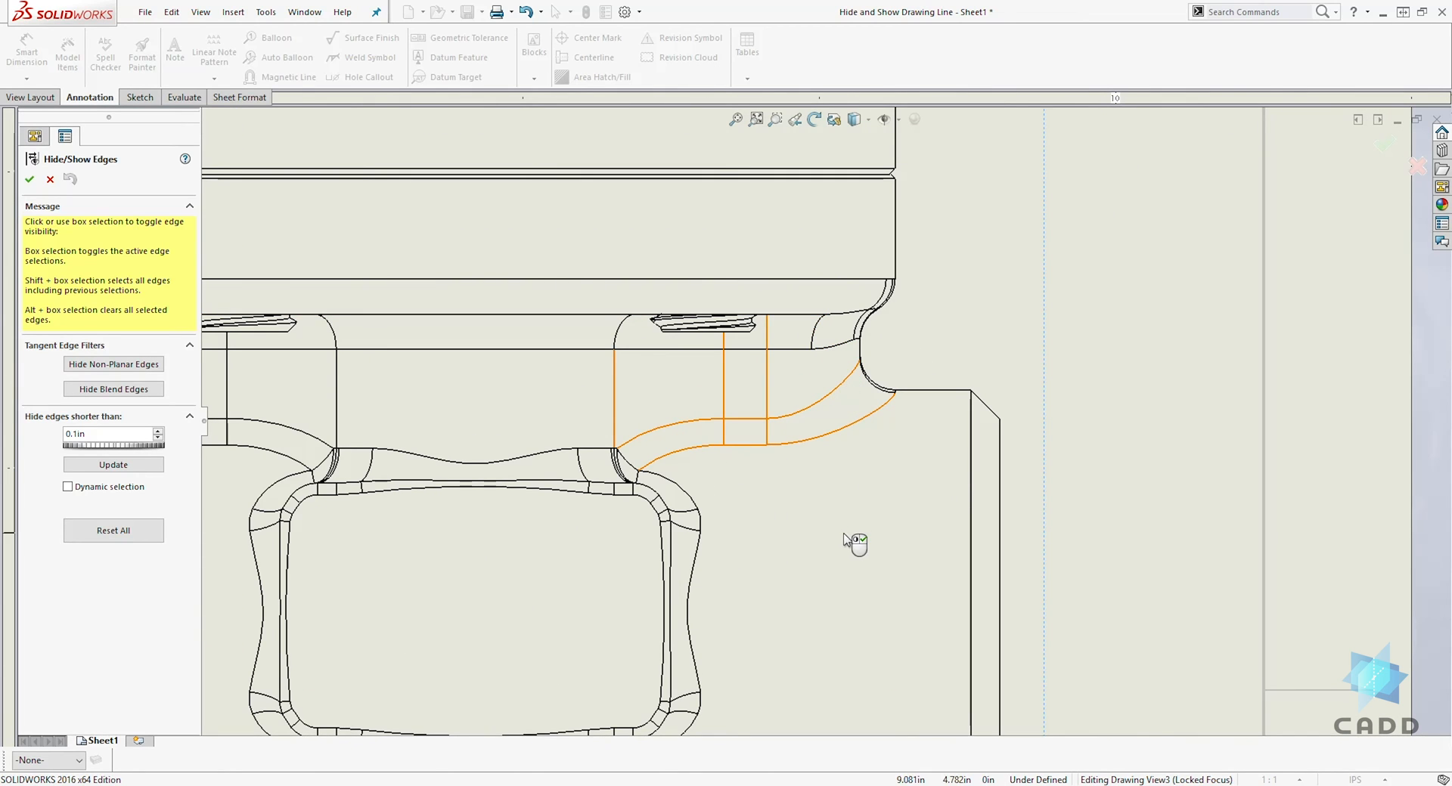
{"action": "left_click", "coordinate": [856, 412]}
{"action": "left_click", "coordinate": [816, 402]}
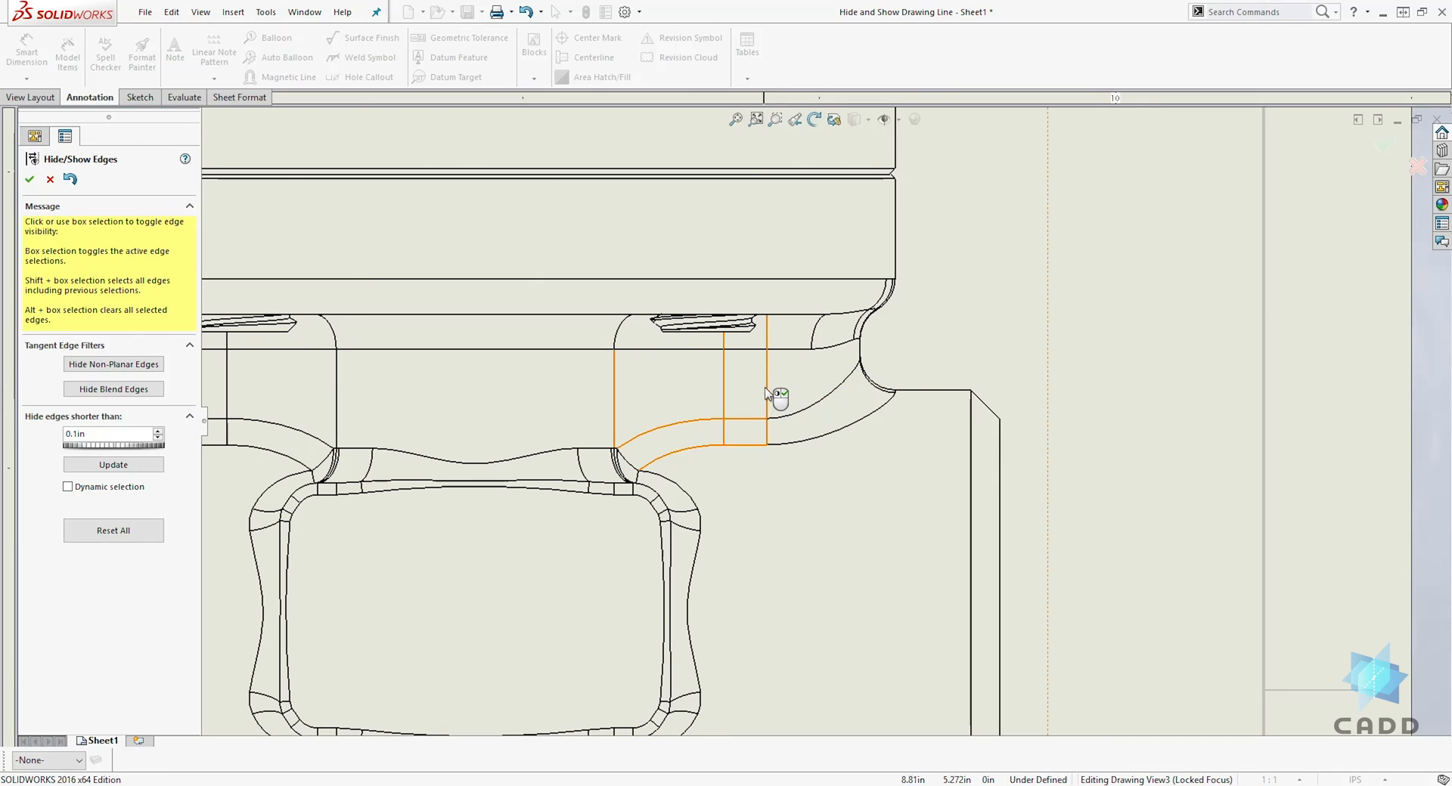
{"action": "left_click", "coordinate": [766, 388]}
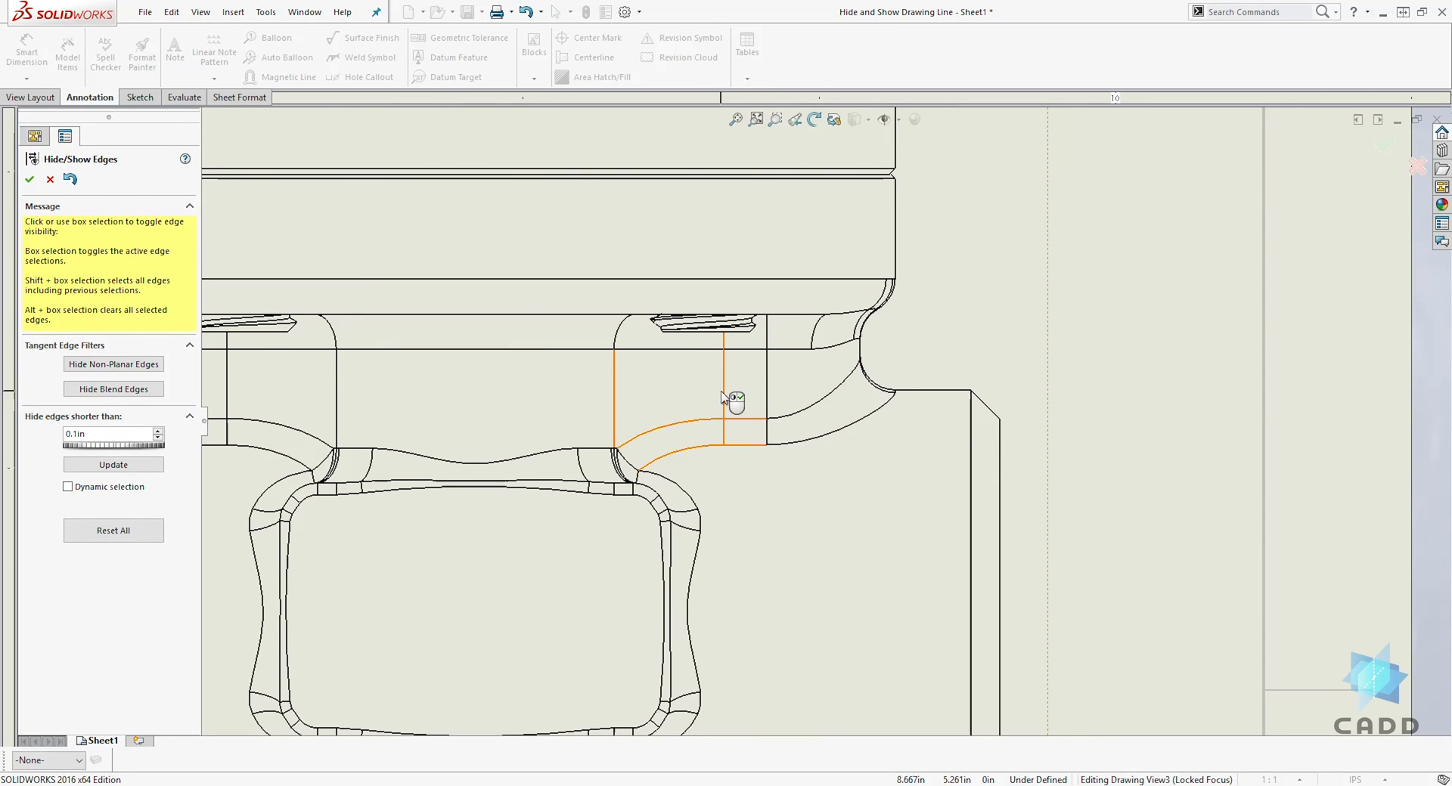
{"action": "left_click", "coordinate": [725, 396]}
Restore the remaining curved edges above the cavity and the last vertical edge, then confirm
{"action": "left_click", "coordinate": [749, 421]}
{"action": "left_click", "coordinate": [755, 445]}
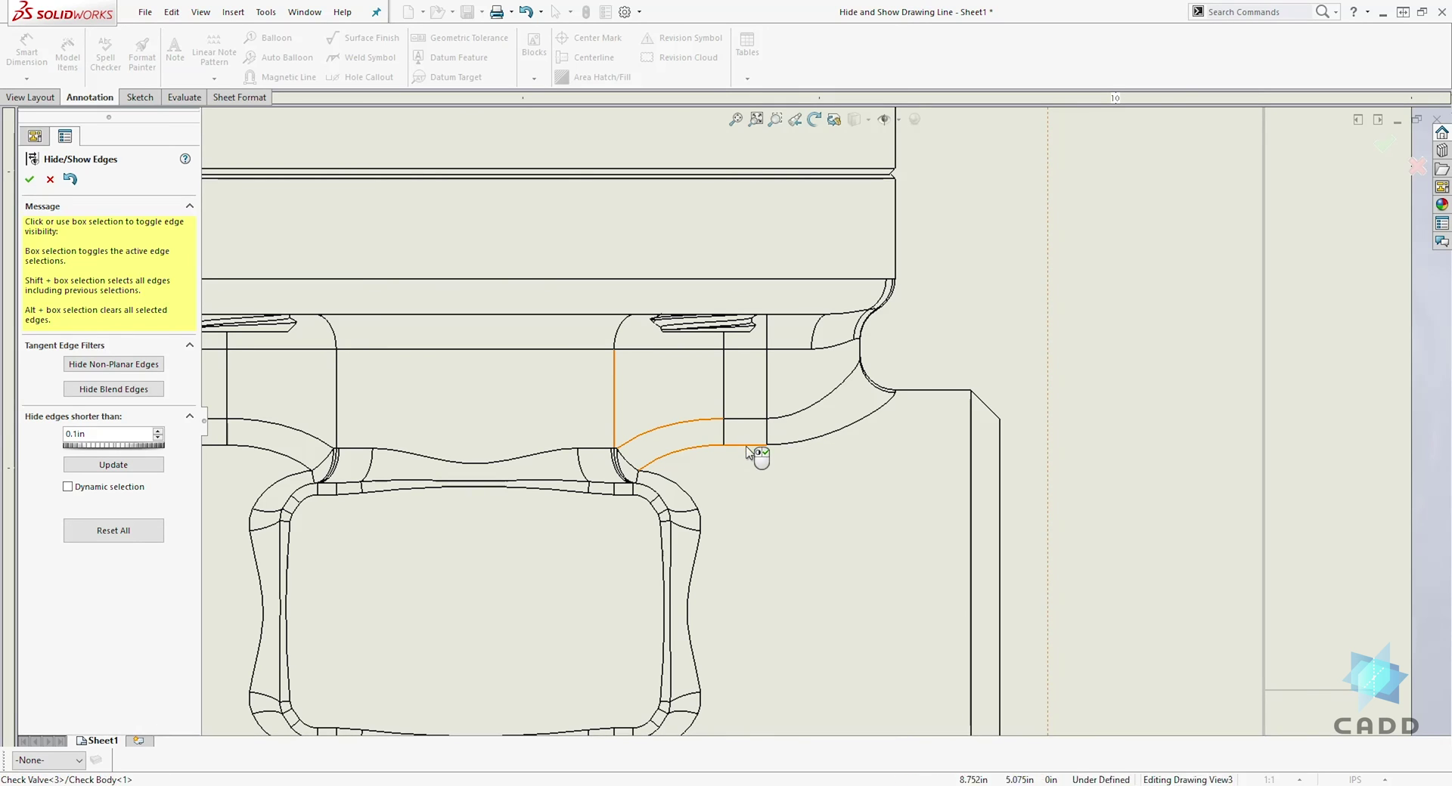
{"action": "left_click", "coordinate": [705, 452]}
{"action": "left_click", "coordinate": [709, 421]}
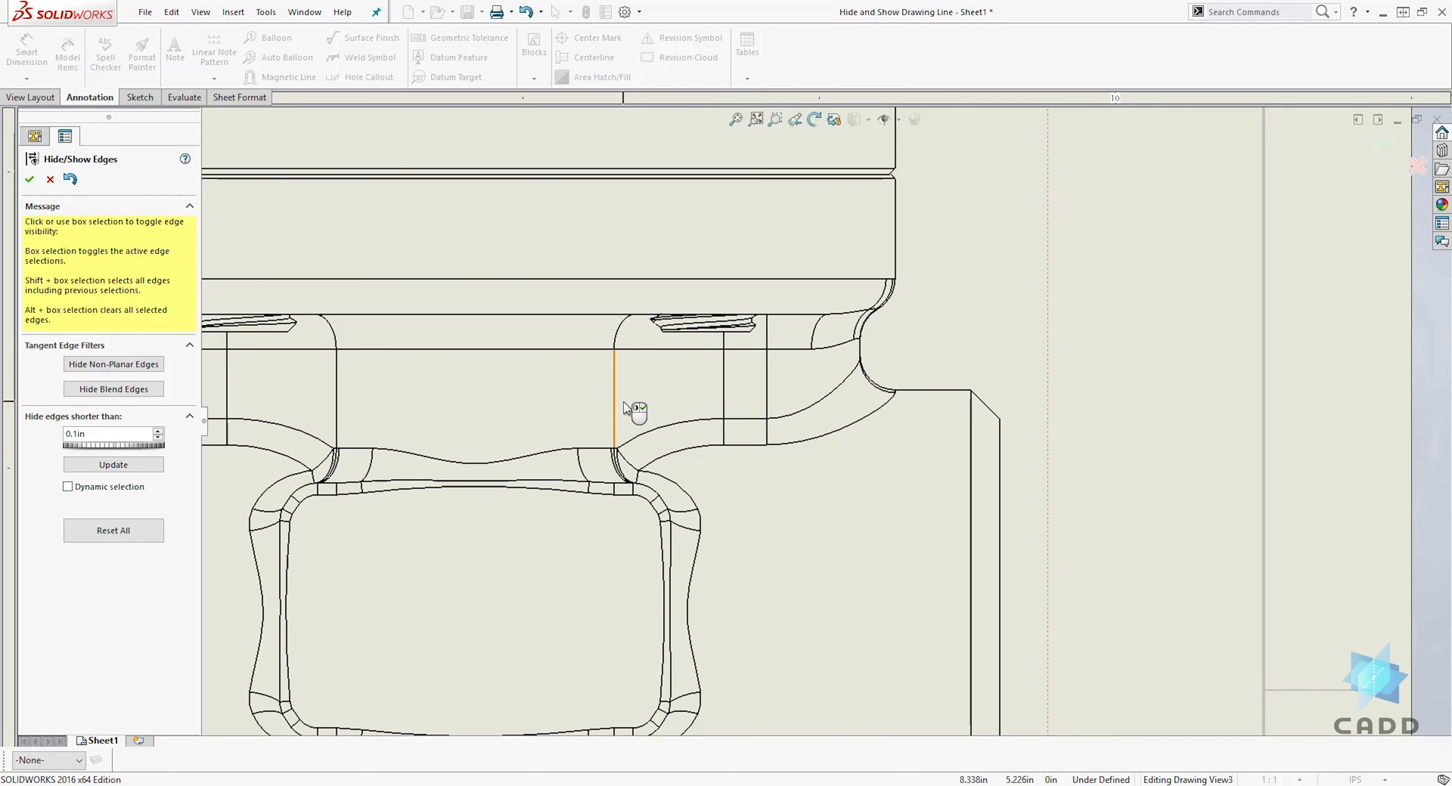
{"action": "left_click", "coordinate": [615, 408]}
{"action": "scroll", "coordinate": [719, 437], "scroll_direction": "up", "scroll_amount": 3}
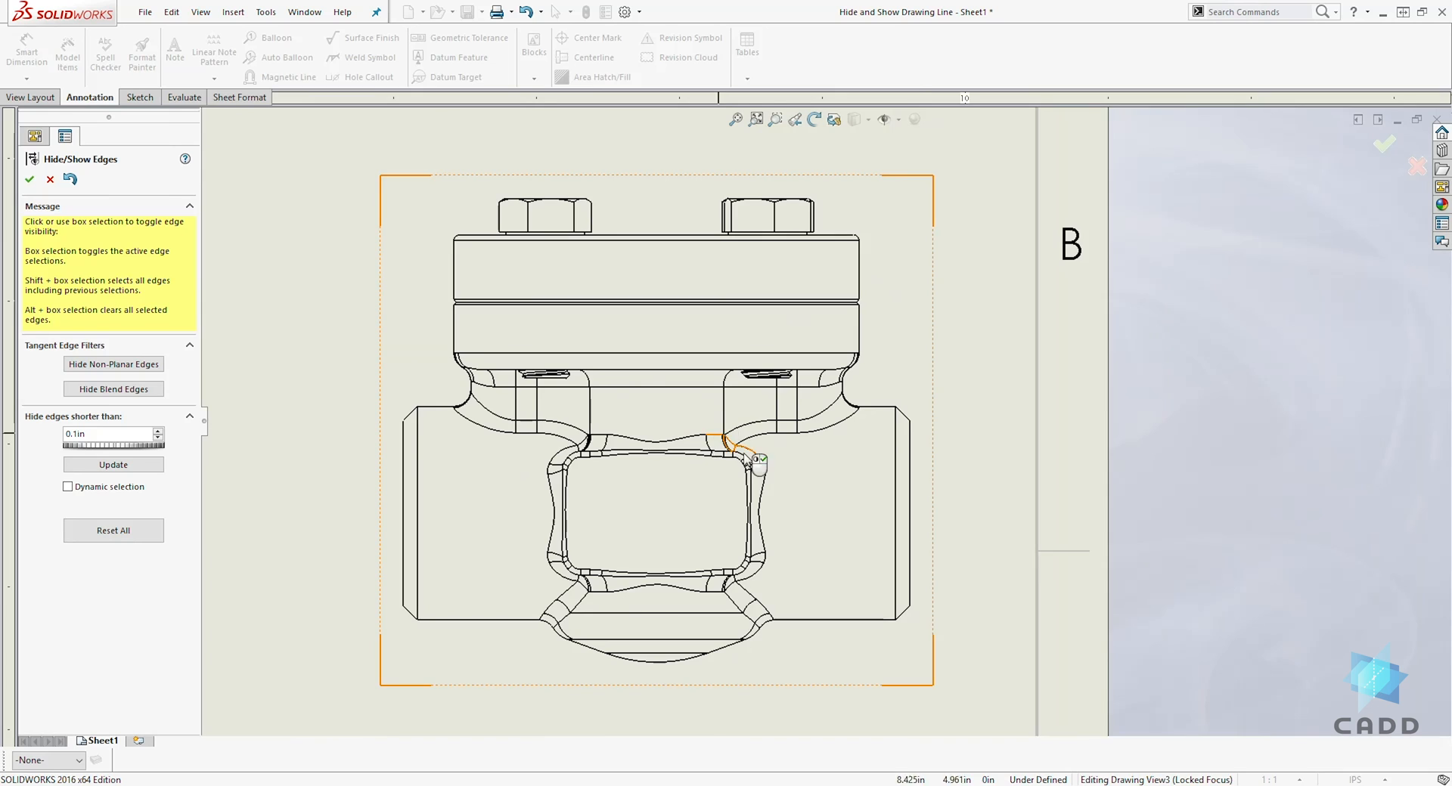
{"action": "scroll", "coordinate": [836, 486], "scroll_direction": "up", "scroll_amount": 2}
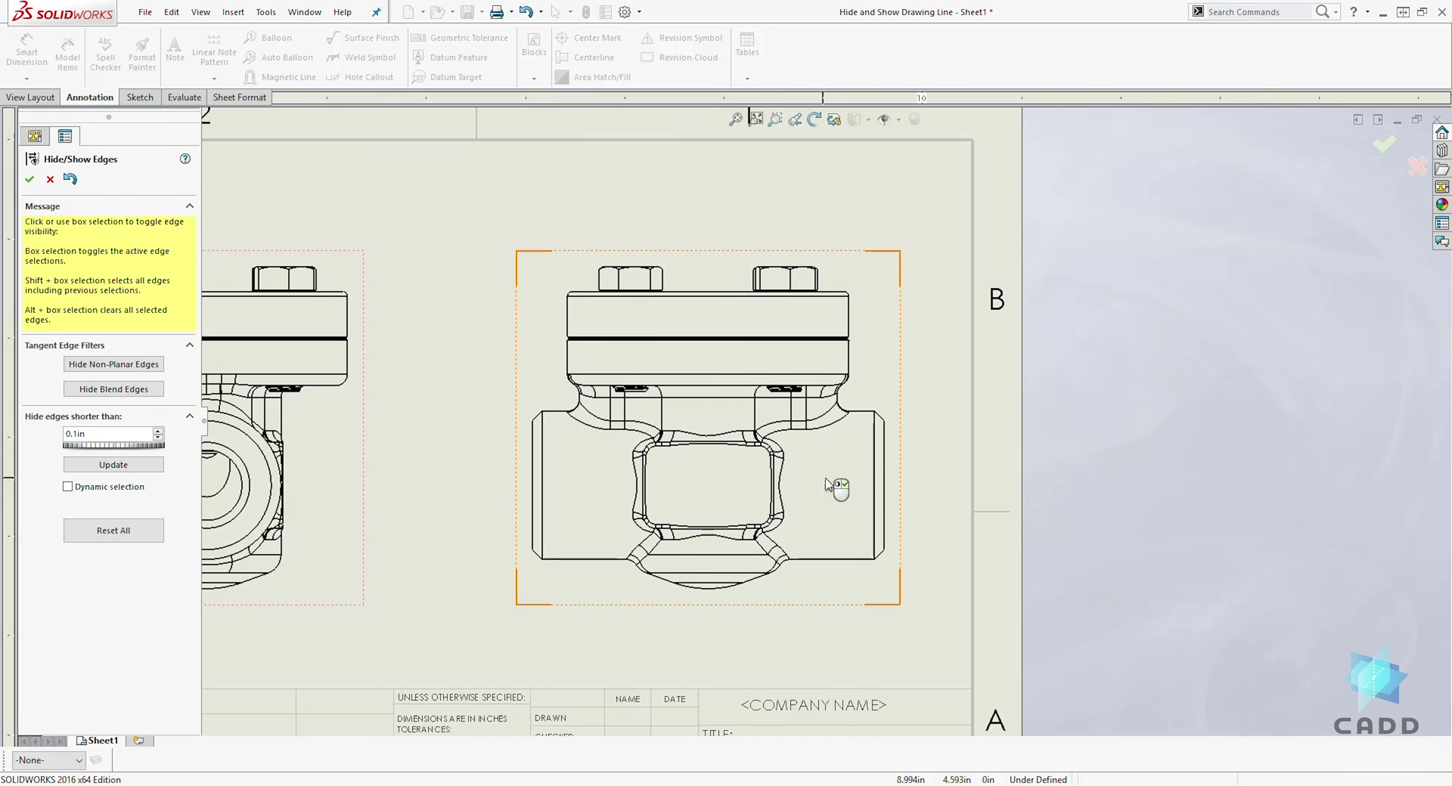
{"action": "left_click", "coordinate": [31, 179]}
{"action": "scroll", "coordinate": [577, 484], "scroll_direction": "up", "scroll_amount": 3}
{"action": "scroll", "coordinate": [577, 485], "scroll_direction": "up", "scroll_amount": 1}
{"action": "scroll", "coordinate": [567, 334], "scroll_direction": "down", "scroll_amount": 2}
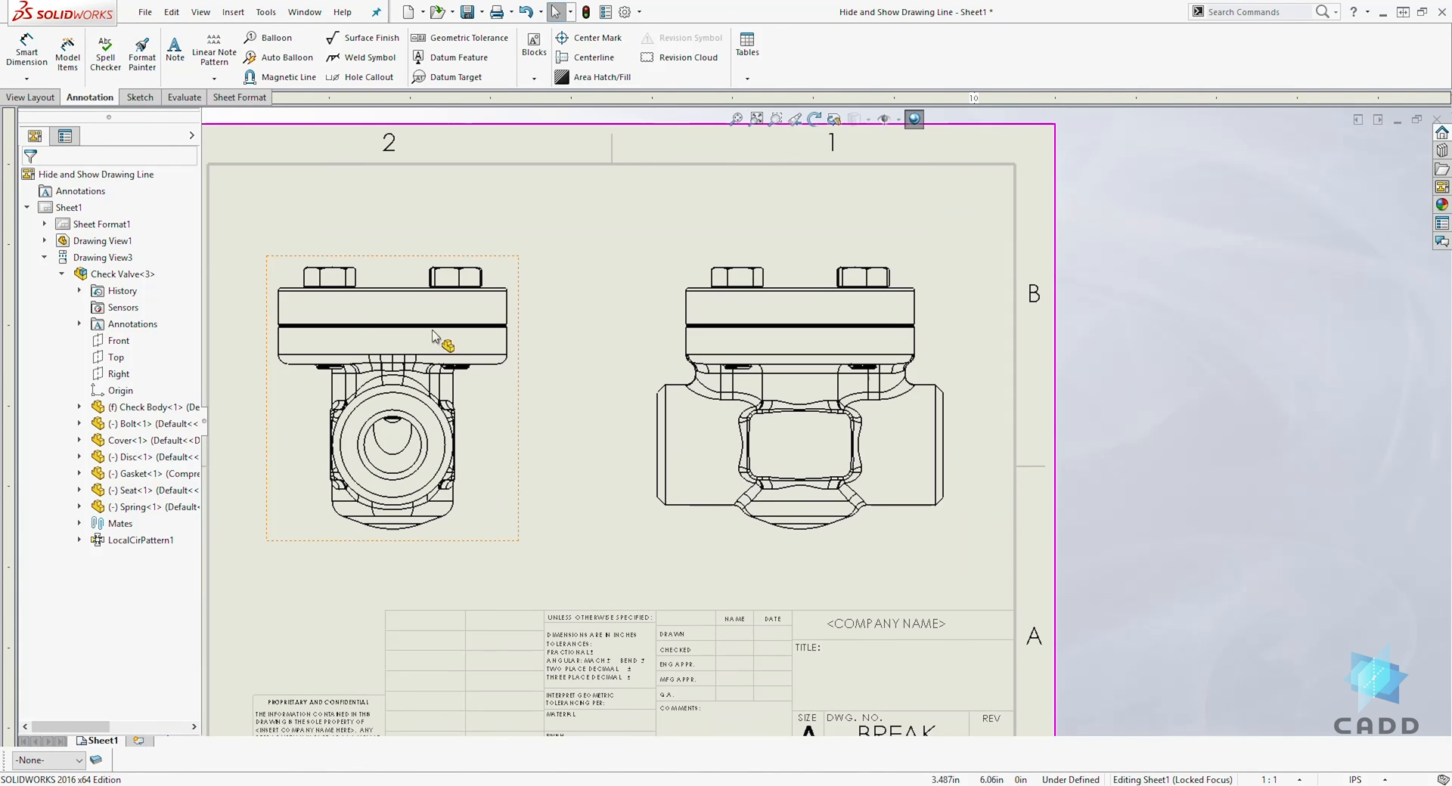